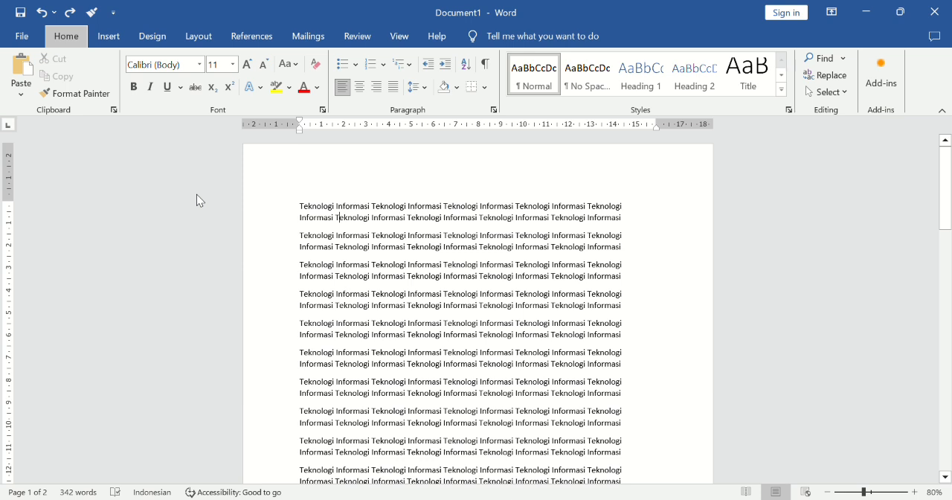
{"action": "left_click", "coordinate": [196, 194]}
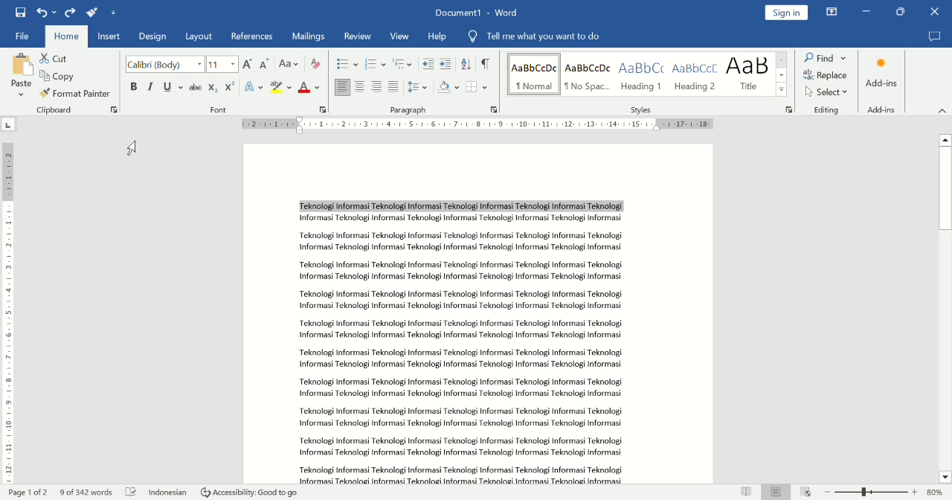
Cut the first line of the opening "Teknologi Informasi" paragraph out of the document.
{"action": "left_click", "coordinate": [308, 213]}
{"action": "left_click_drag", "start_coordinate": [308, 213], "coordinate": [634, 212]}
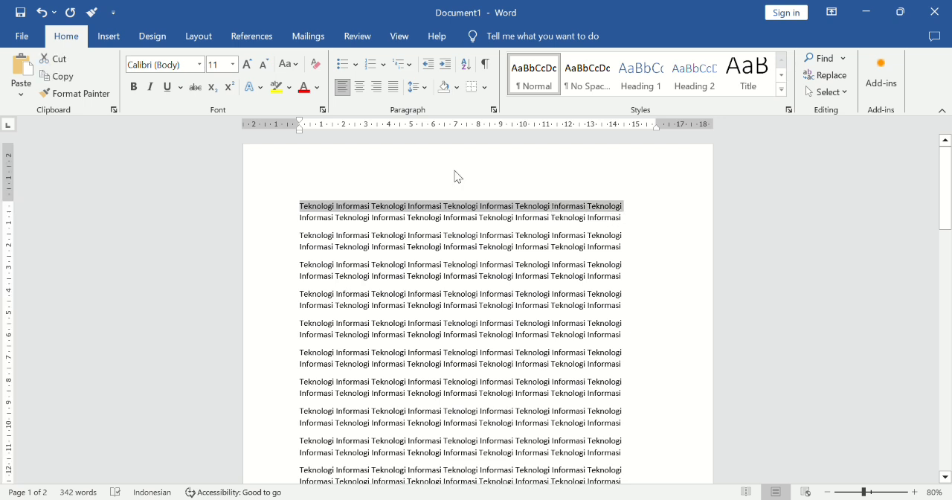
{"action": "left_click", "coordinate": [62, 66]}
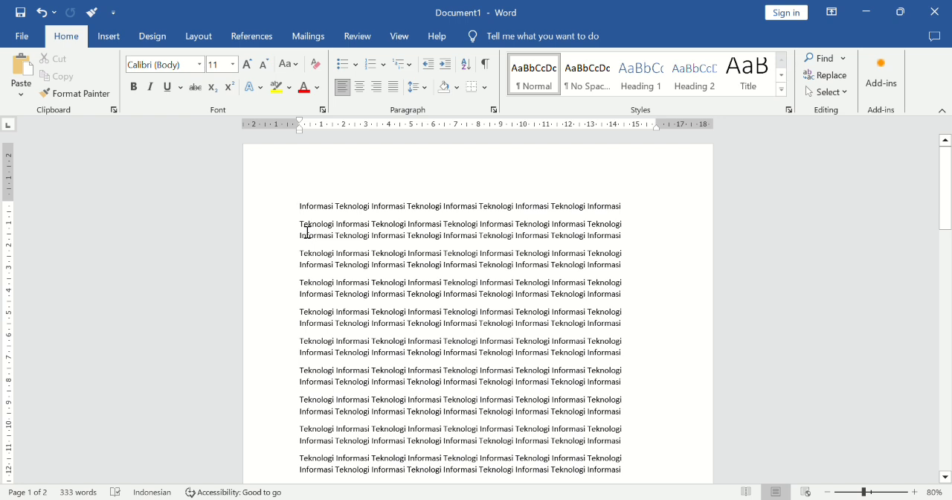
Copy the first line of the second paragraph and paste it into a new paragraph at the top of the document.
{"action": "left_click_drag", "start_coordinate": [317, 233], "coordinate": [620, 233]}
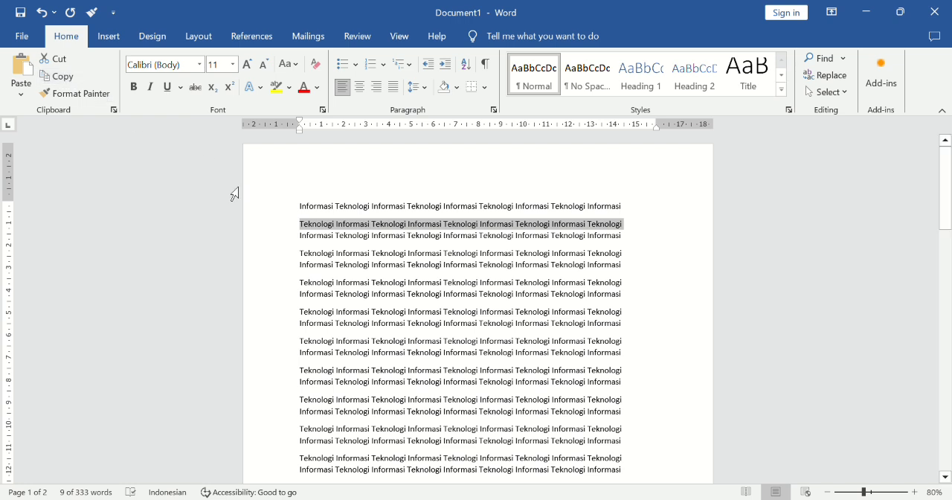
{"action": "left_click", "coordinate": [305, 215]}
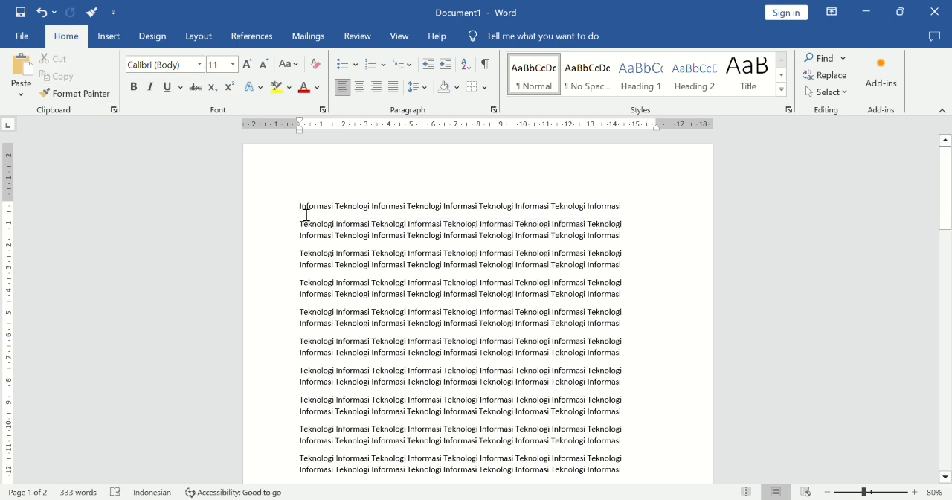
{"action": "key", "text": "Return"}
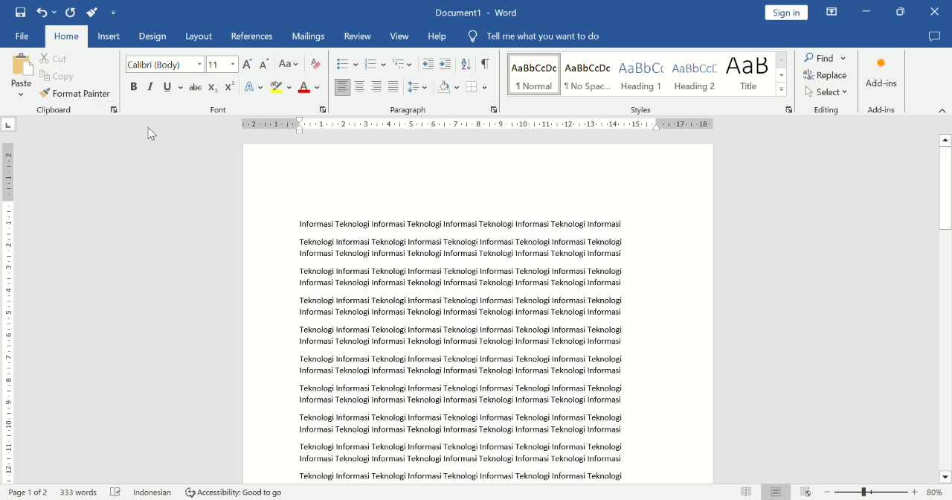
{"action": "left_click", "coordinate": [23, 73]}
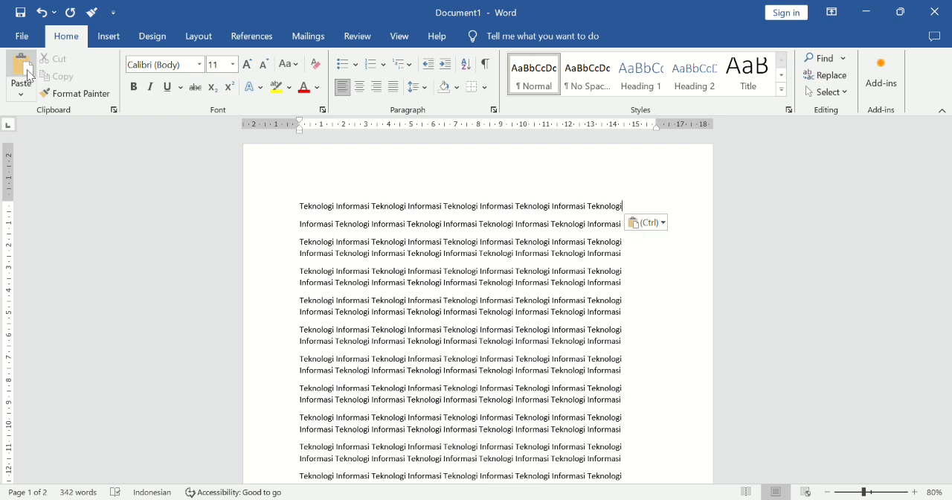
Make the entire top line of the document bold.
{"action": "triple_click", "coordinate": [317, 211]}
{"action": "key", "text": "ctrl+b"}
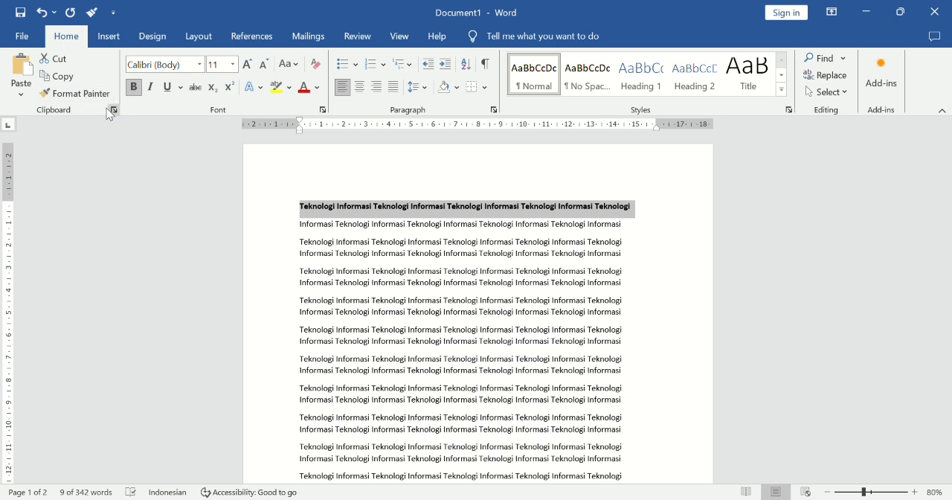
Apply the top line's bold formatting to the first word of the line below with Format Painter, and undo it.
{"action": "left_click", "coordinate": [99, 97]}
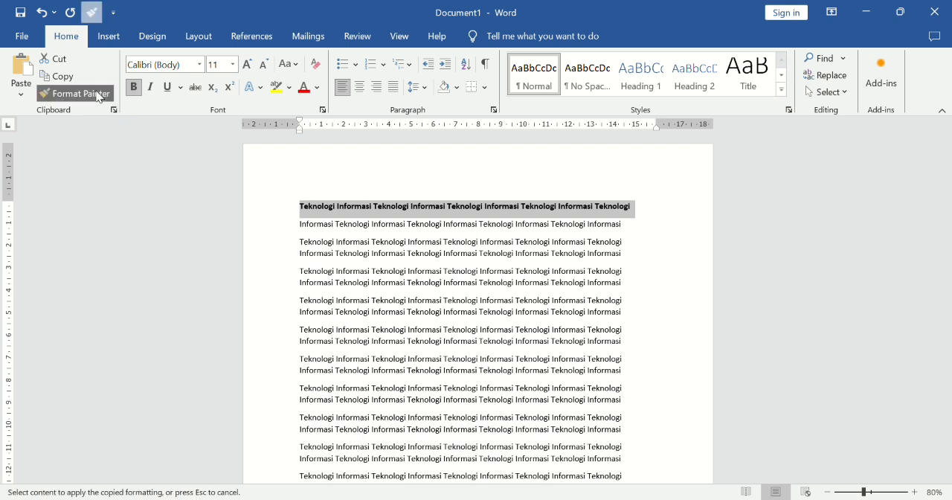
{"action": "left_click", "coordinate": [318, 232]}
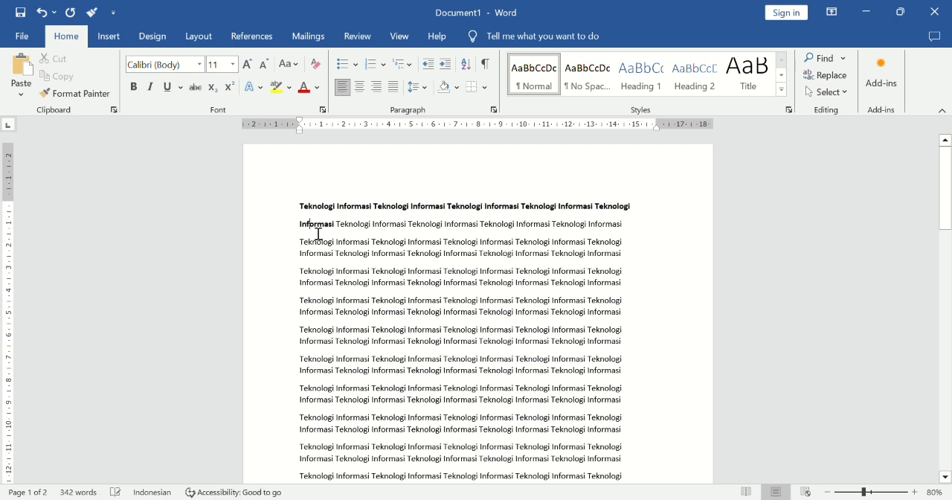
{"action": "key", "text": "ctrl+z"}
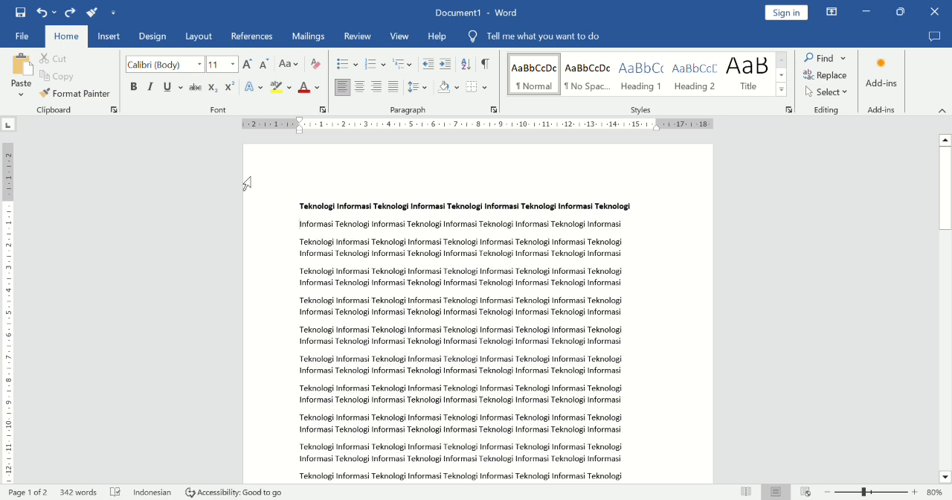
Paste the most recent item from the clipboard history three times at the start of the second paragraph, and close the history.
{"action": "left_click", "coordinate": [113, 108]}
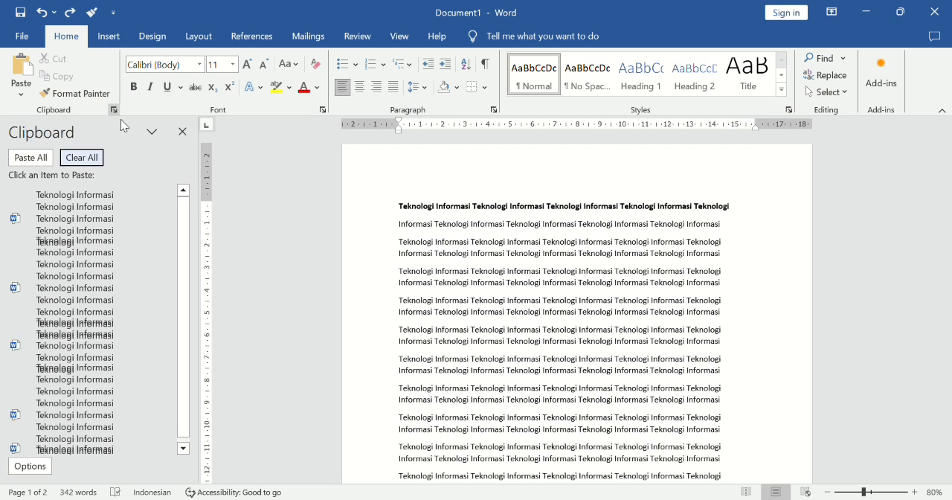
{"action": "left_click", "coordinate": [128, 219]}
{"action": "left_click", "coordinate": [128, 219]}
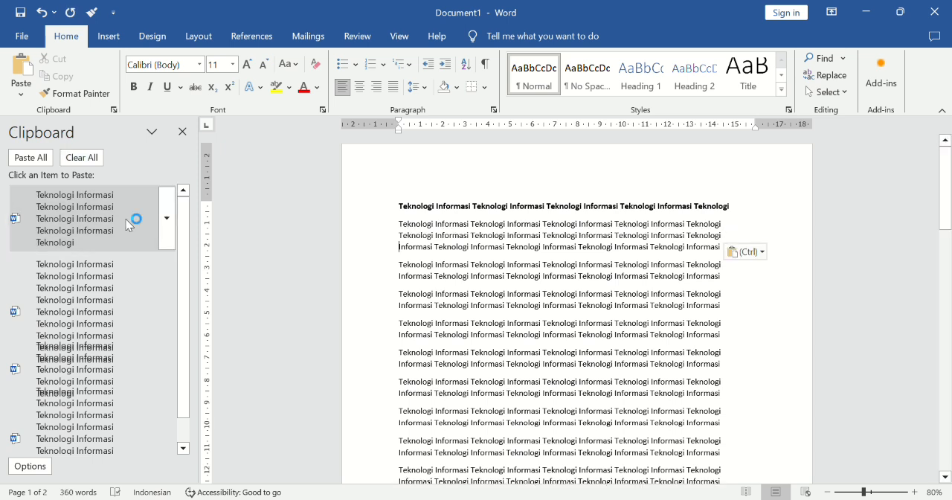
{"action": "left_click", "coordinate": [128, 219]}
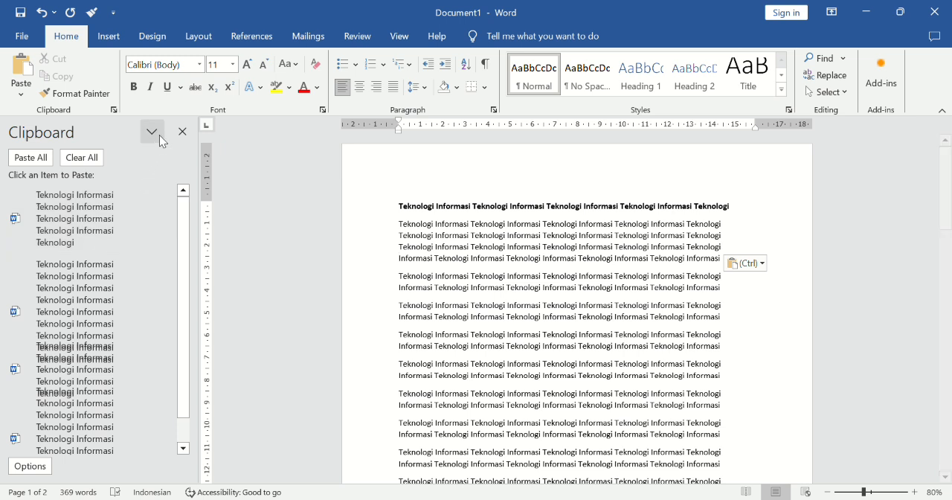
{"action": "left_click", "coordinate": [182, 131]}
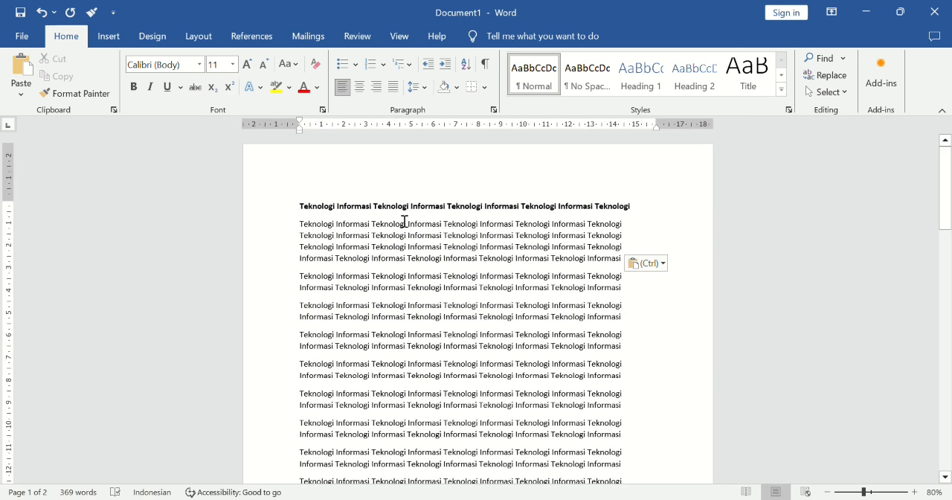
Change the font of the third paragraph to Algerian.
{"action": "left_click_drag", "start_coordinate": [302, 279], "coordinate": [628, 291]}
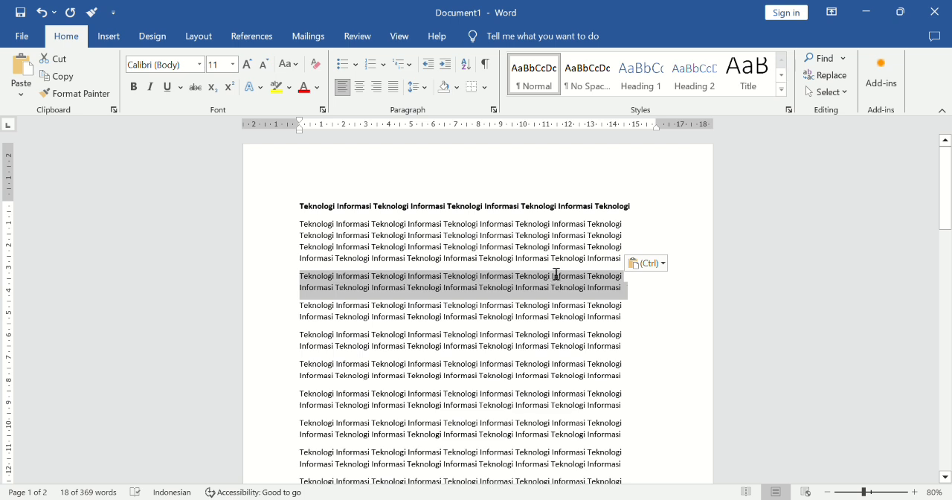
{"action": "left_click", "coordinate": [201, 65]}
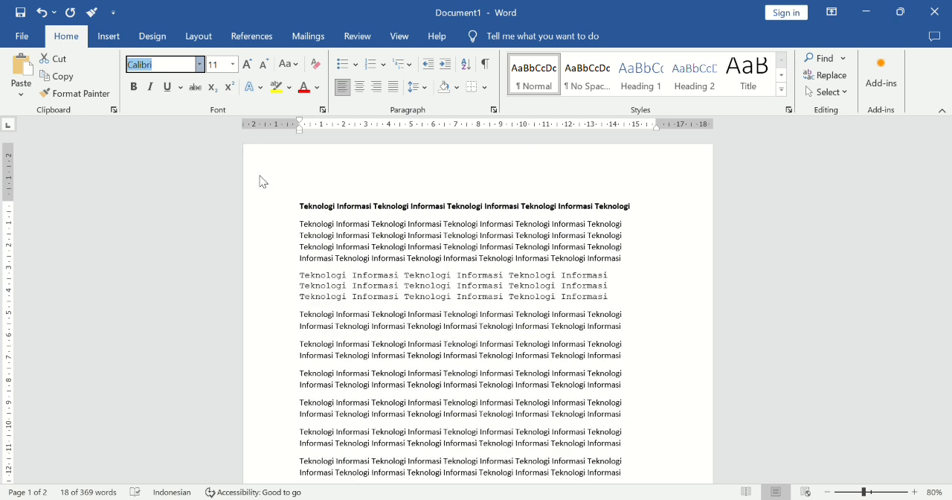
{"action": "left_click", "coordinate": [255, 232]}
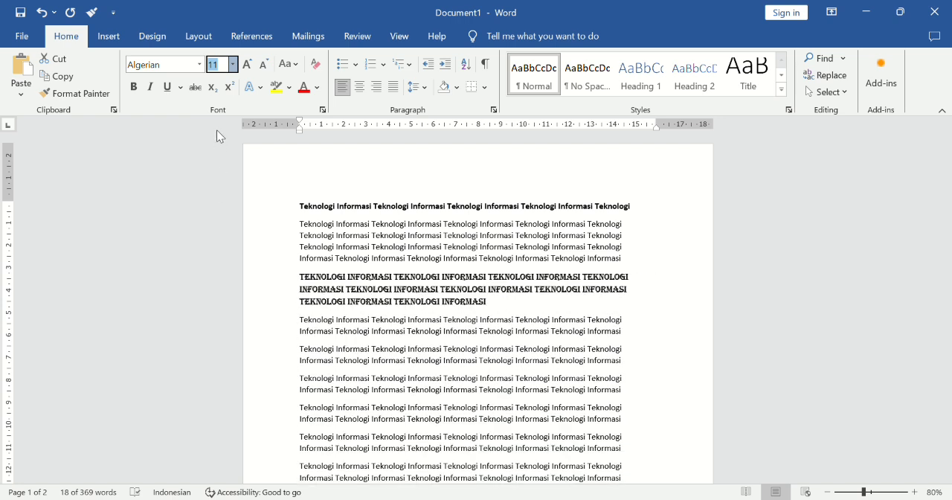
{"action": "left_click", "coordinate": [216, 129]}
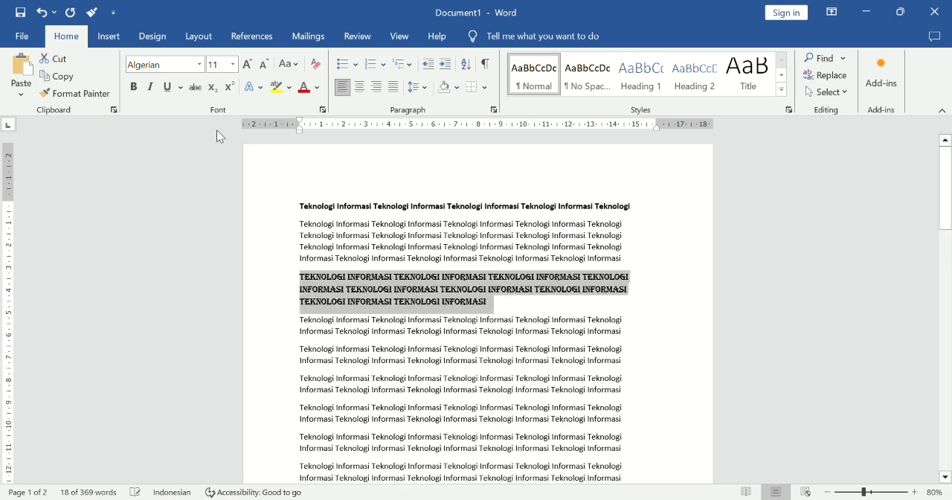
Enlarge the Algerian paragraph's font in steps to 14, and shrink it back to 11.
{"action": "left_click", "coordinate": [248, 65]}
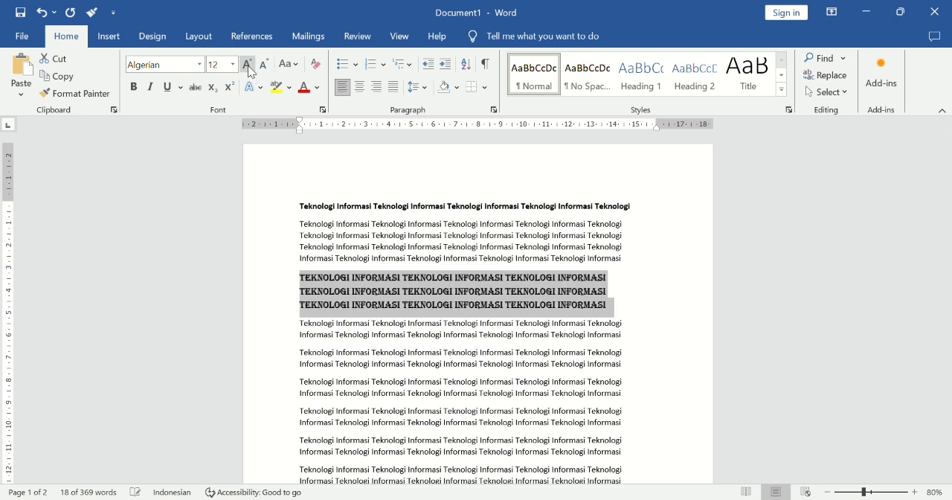
{"action": "left_click", "coordinate": [247, 65]}
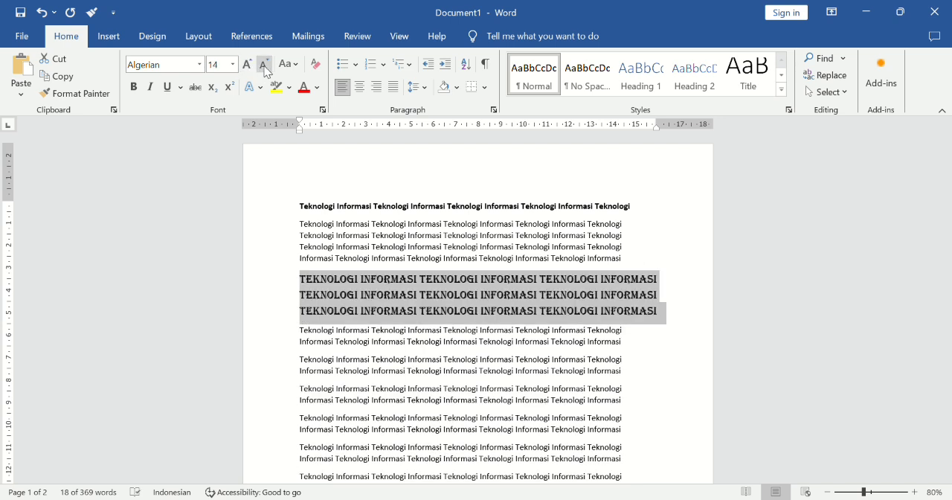
{"action": "left_click", "coordinate": [264, 66]}
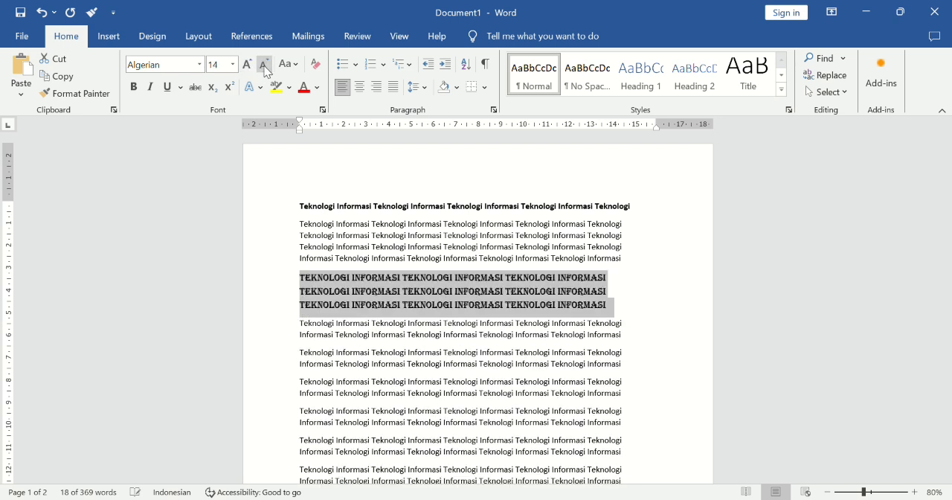
{"action": "left_click", "coordinate": [264, 66]}
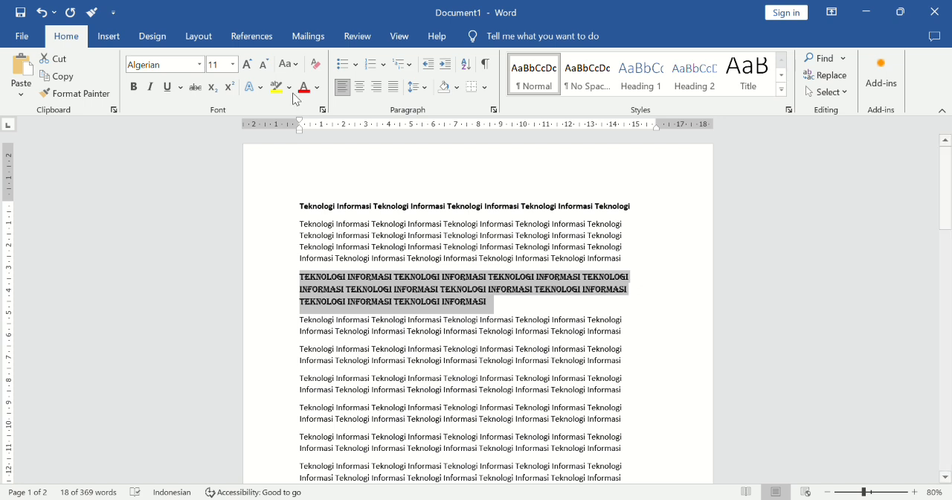
Cycle the first line below the Algerian paragraph through sentence case, lowercase, uppercase and capitalized words, ending with toggle case.
{"action": "left_click_drag", "start_coordinate": [305, 326], "coordinate": [631, 327]}
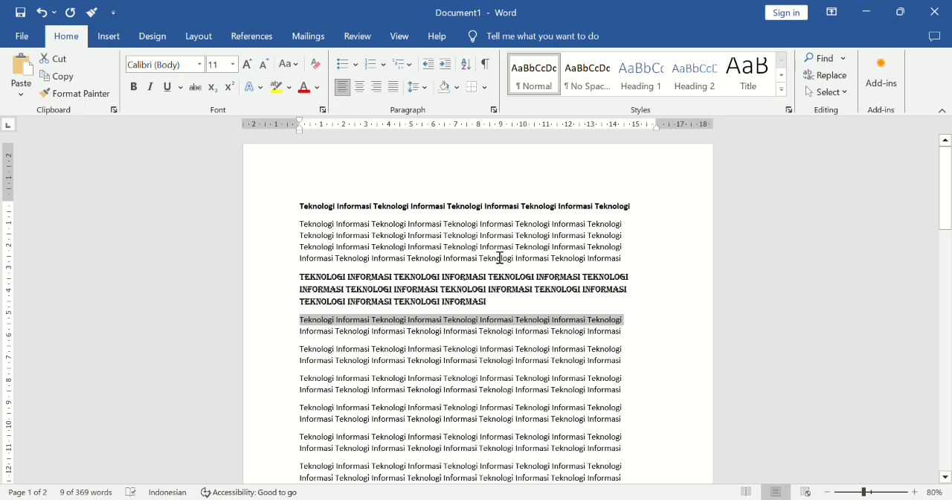
{"action": "left_click", "coordinate": [299, 79]}
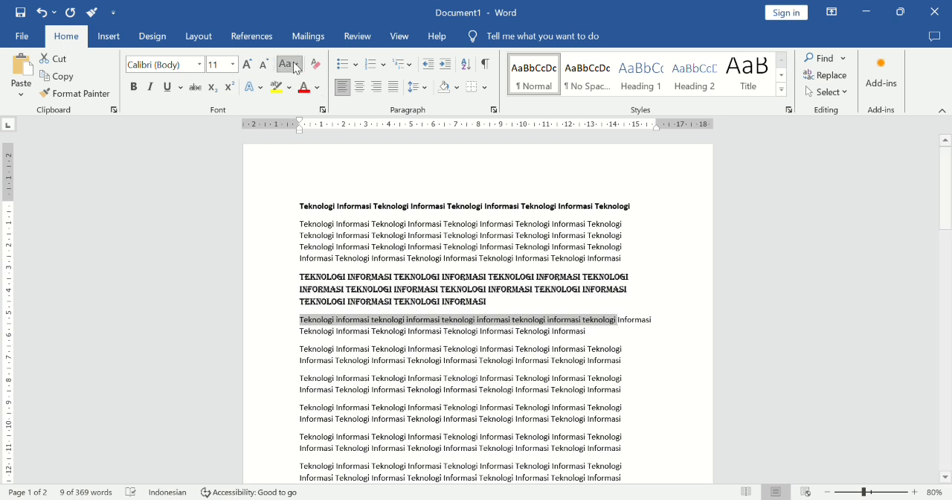
{"action": "left_click", "coordinate": [316, 104]}
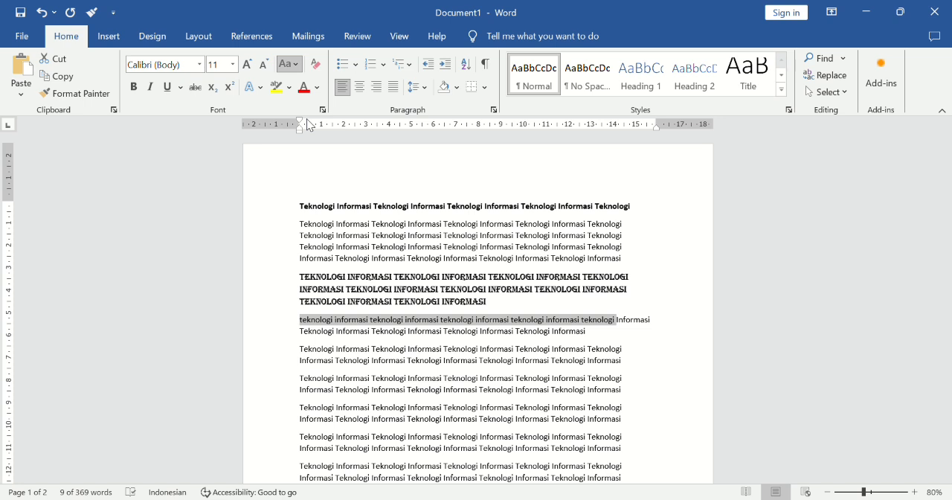
{"action": "key", "text": "shift+F3"}
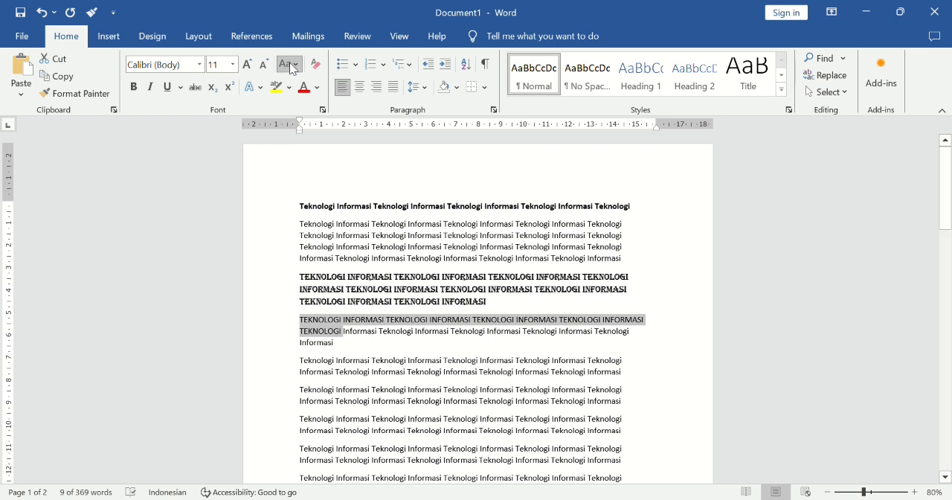
{"action": "left_click", "coordinate": [328, 132]}
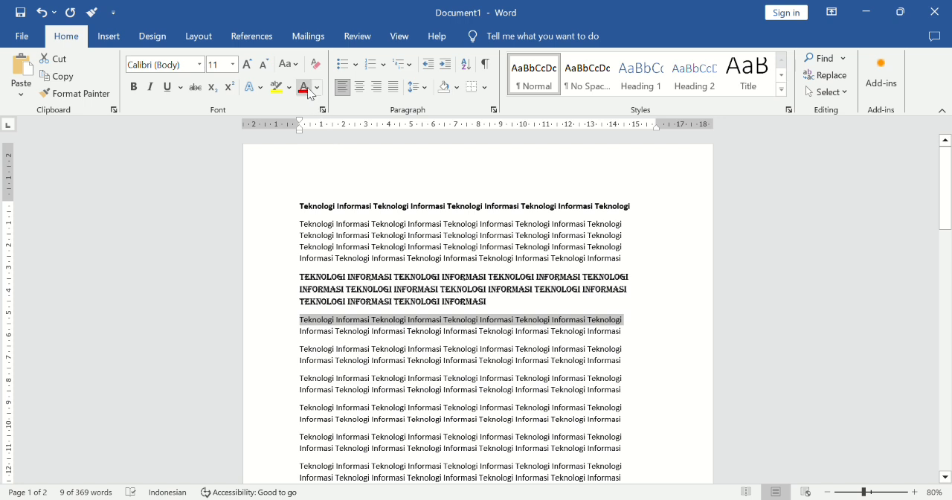
{"action": "left_click", "coordinate": [292, 65]}
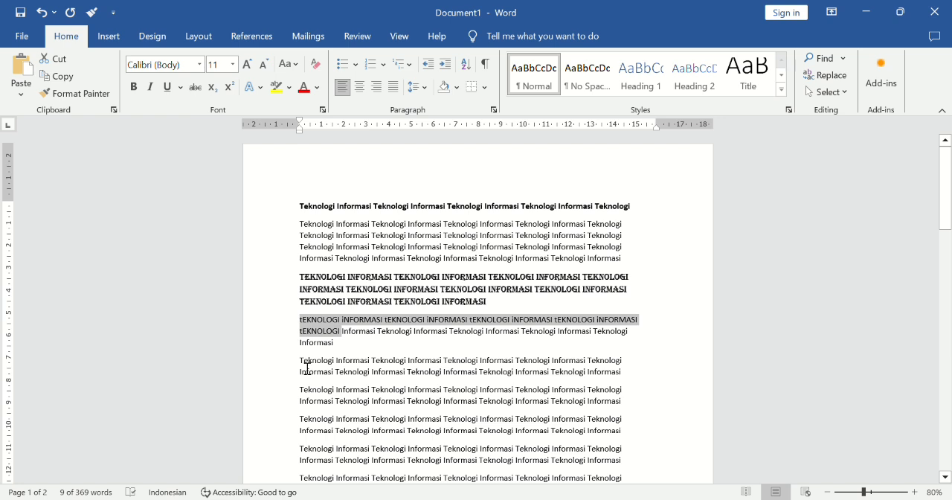
Format the paragraph below the toggled-case text as bold and italic with a dotted underline.
{"action": "left_click_drag", "start_coordinate": [302, 362], "coordinate": [625, 381]}
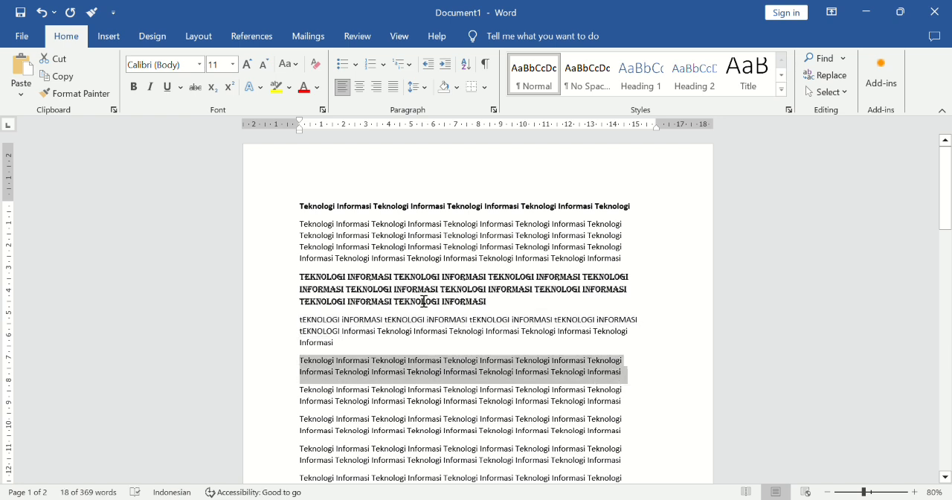
{"action": "left_click", "coordinate": [135, 88]}
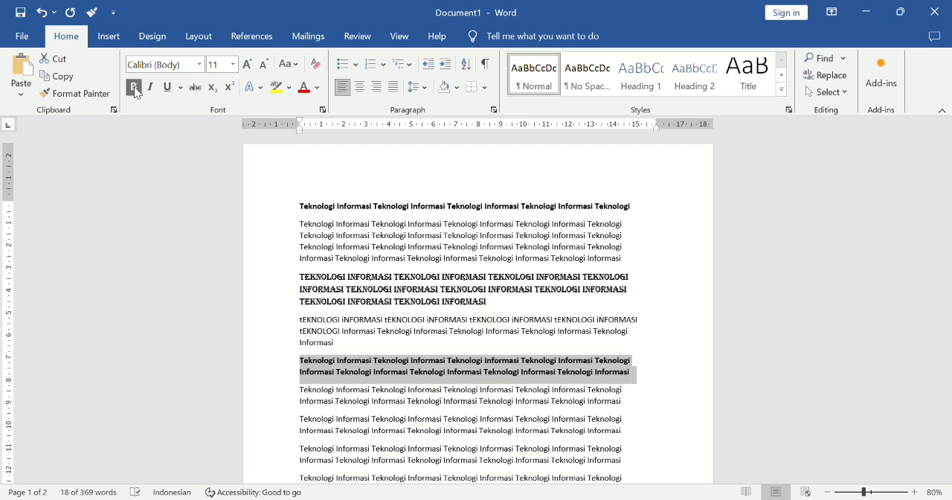
{"action": "left_click", "coordinate": [156, 89]}
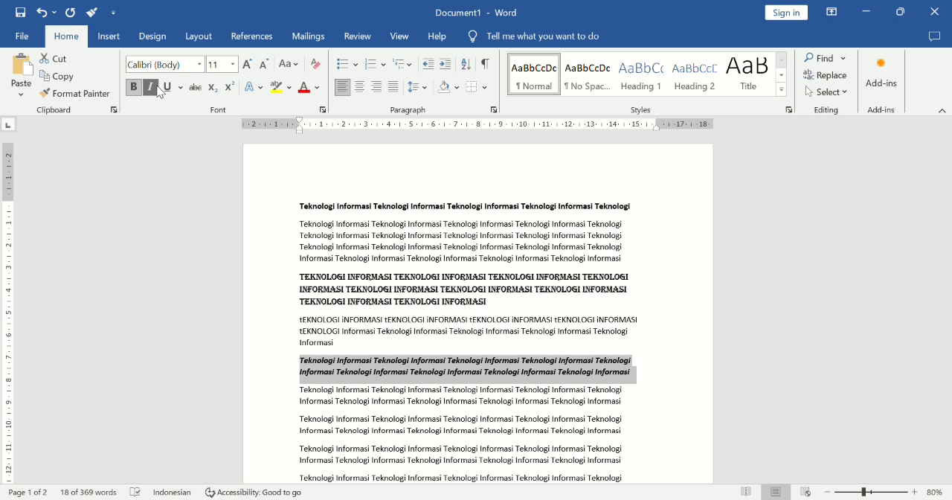
{"action": "left_click", "coordinate": [167, 87]}
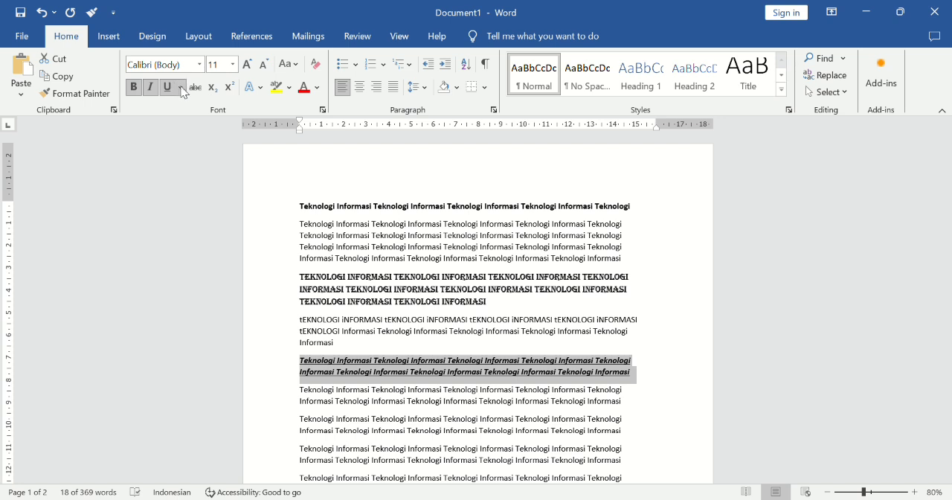
{"action": "left_click", "coordinate": [181, 87]}
{"action": "left_click", "coordinate": [213, 164]}
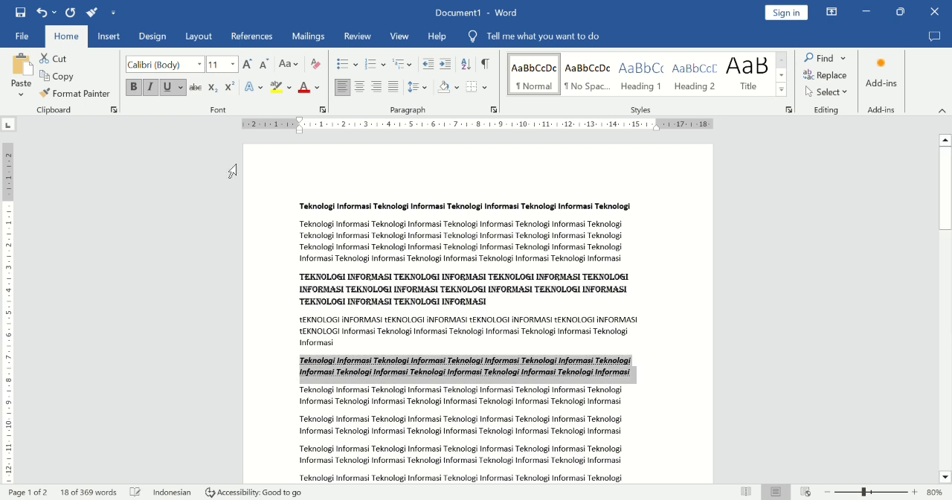
Apply strikethrough to the two-line paragraph directly below the bold italic underlined one.
{"action": "left_click_drag", "start_coordinate": [302, 389], "coordinate": [627, 407]}
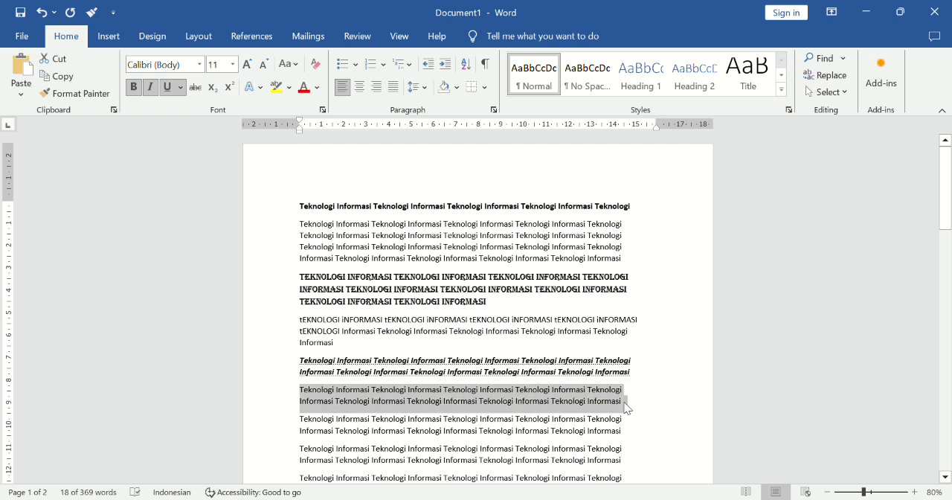
{"action": "left_click", "coordinate": [198, 88]}
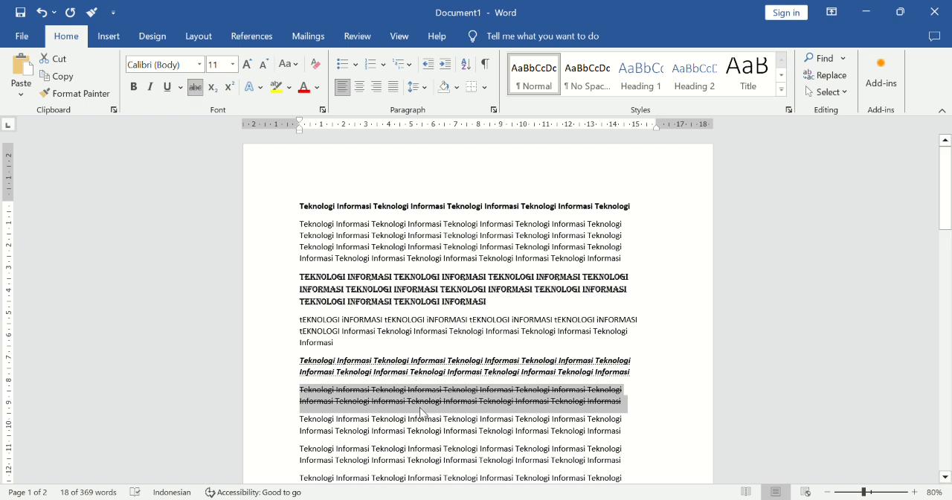
Toggle subscript and superscript on the paragraph below the struck-through one, ending with superscript applied.
{"action": "scroll", "coordinate": [420, 412], "scroll_direction": "down", "scroll_amount": 5}
{"action": "left_click", "coordinate": [304, 222]}
{"action": "left_click_drag", "start_coordinate": [305, 223], "coordinate": [610, 239]}
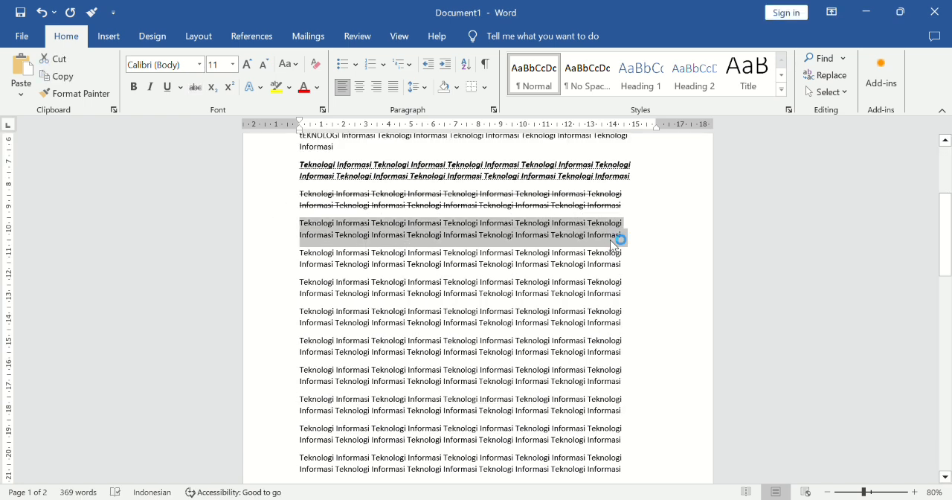
{"action": "left_click", "coordinate": [213, 88]}
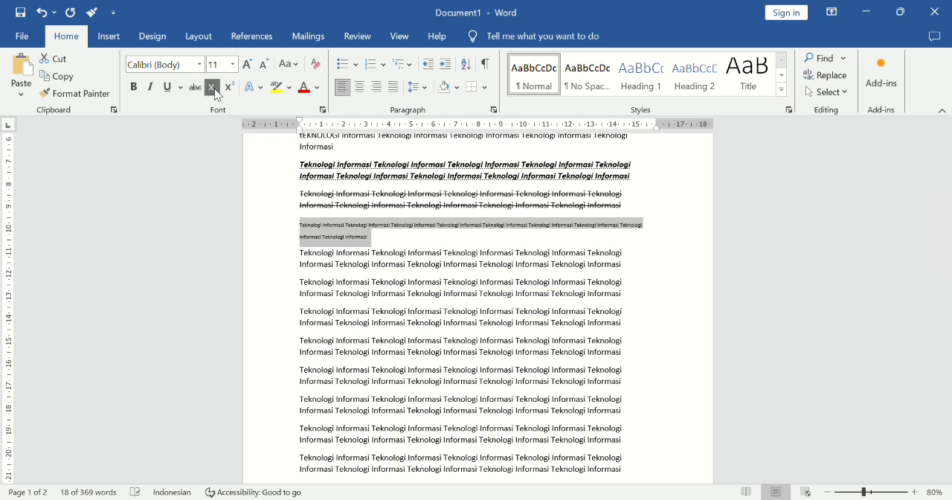
{"action": "left_click", "coordinate": [213, 89]}
{"action": "left_click", "coordinate": [214, 89]}
{"action": "left_click", "coordinate": [214, 88]}
{"action": "left_click", "coordinate": [231, 88]}
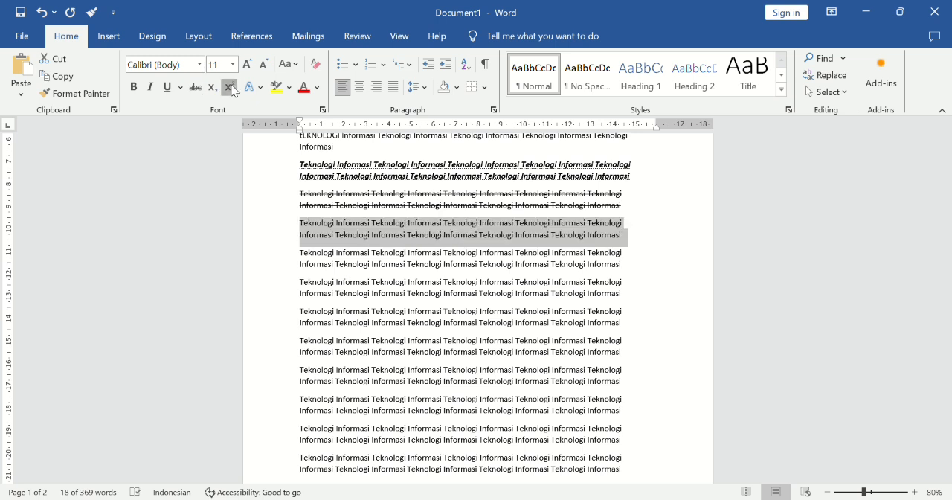
{"action": "left_click", "coordinate": [231, 88]}
{"action": "left_click", "coordinate": [230, 88]}
{"action": "left_click", "coordinate": [231, 88]}
{"action": "left_click", "coordinate": [231, 88]}
Apply an orange outlined text effect to the paragraph below the superscript one.
{"action": "left_click_drag", "start_coordinate": [300, 253], "coordinate": [624, 268]}
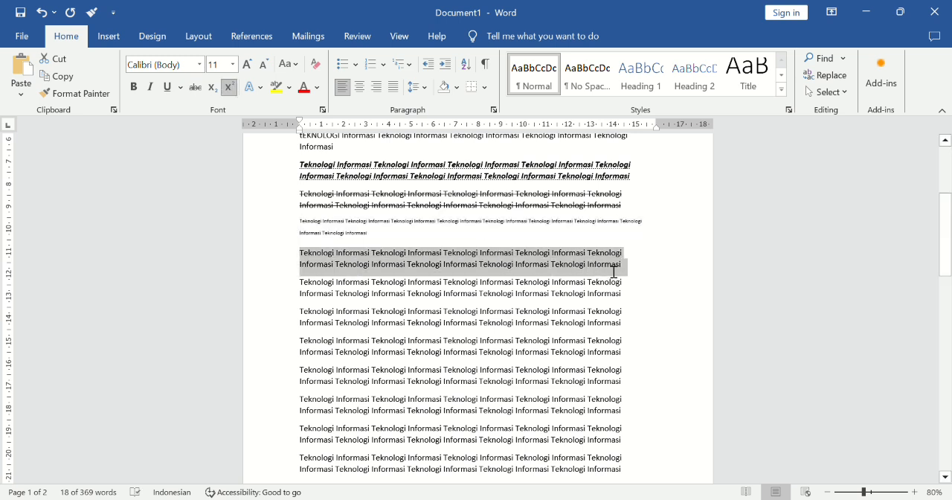
{"action": "left_click", "coordinate": [260, 88]}
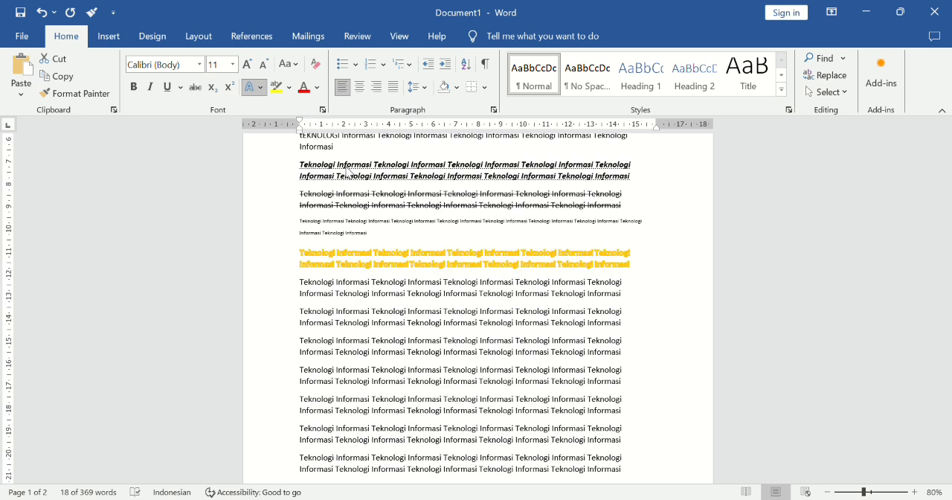
{"action": "left_click", "coordinate": [383, 187]}
Highlight the paragraph below the orange text in red, and set the following paragraph's font colour to dark red.
{"action": "left_click_drag", "start_coordinate": [299, 283], "coordinate": [606, 295]}
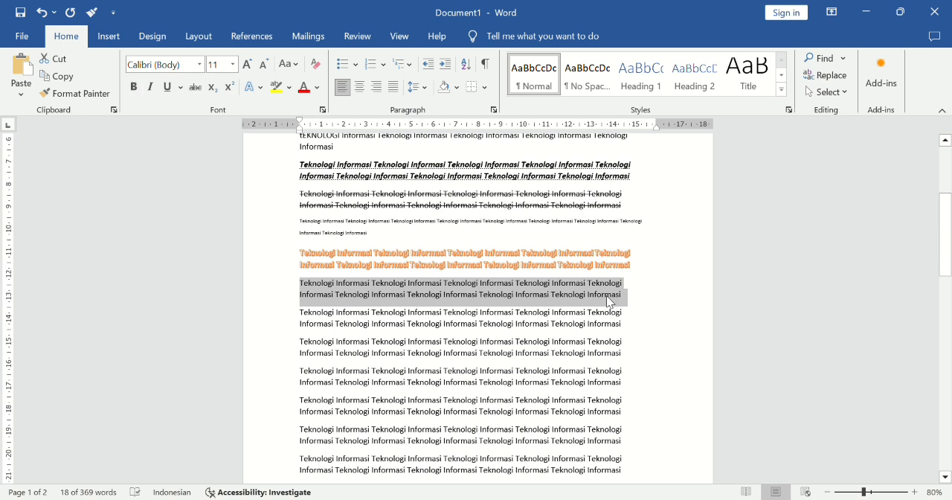
{"action": "left_click", "coordinate": [287, 92]}
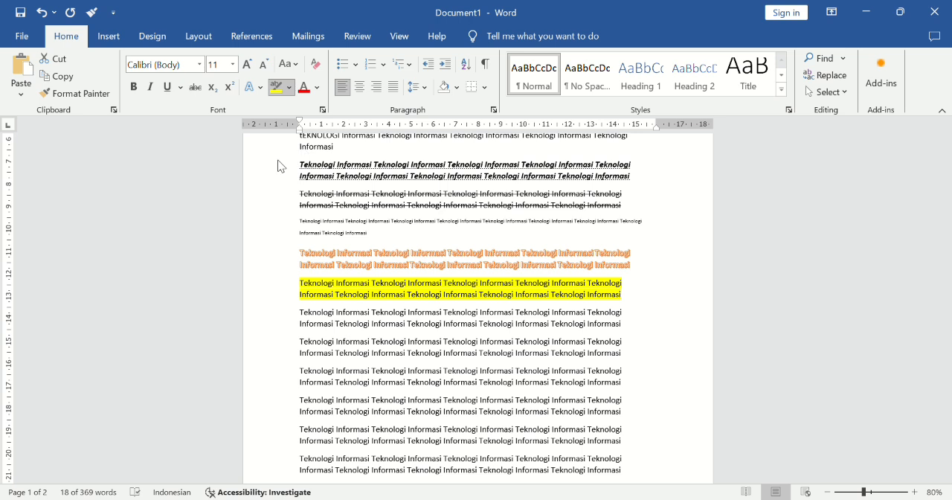
{"action": "left_click_drag", "start_coordinate": [302, 314], "coordinate": [620, 321]}
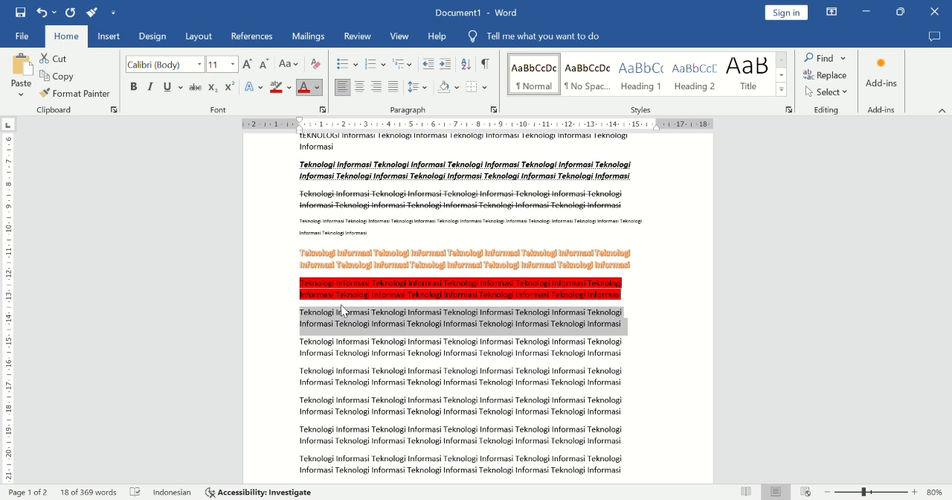
{"action": "left_click", "coordinate": [355, 320]}
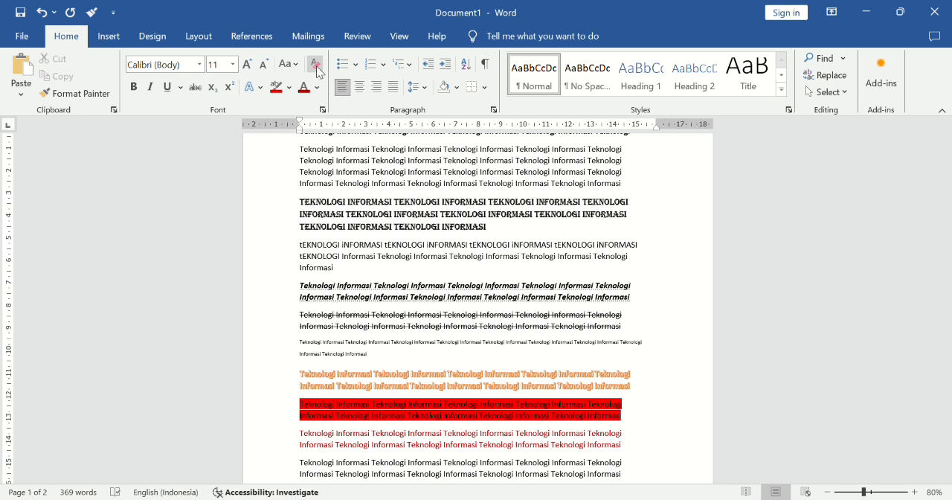
Clear all formatting from the first line through the dark red paragraph.
{"action": "scroll", "coordinate": [390, 268], "scroll_direction": "up", "scroll_amount": 3}
{"action": "left_click_drag", "start_coordinate": [301, 208], "coordinate": [629, 395]}
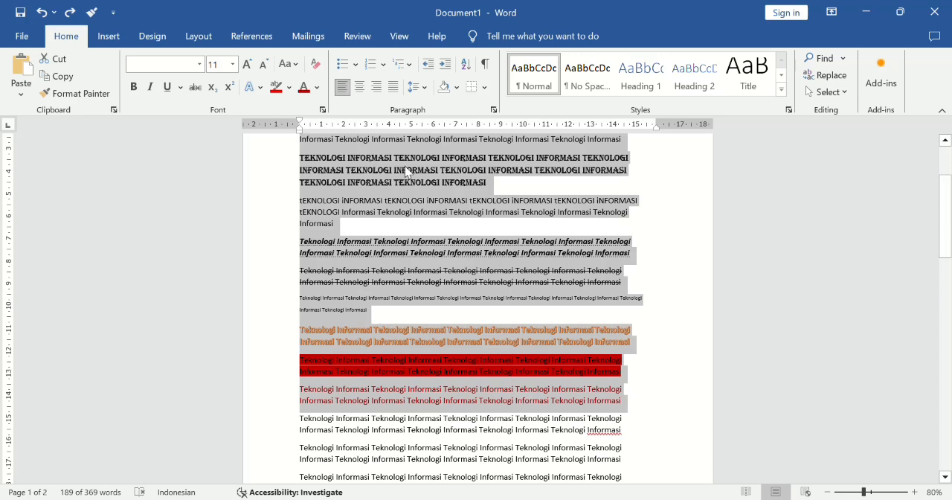
{"action": "left_click", "coordinate": [319, 68]}
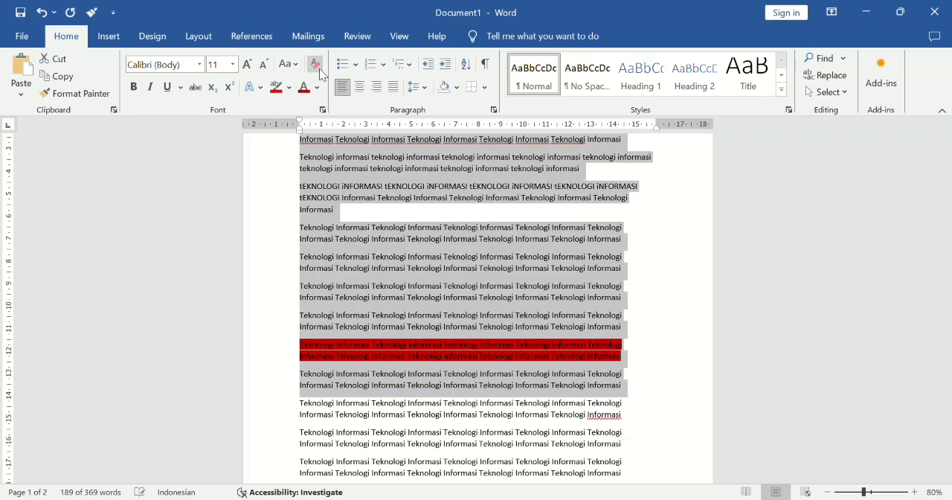
{"action": "left_click", "coordinate": [454, 188]}
{"action": "scroll", "coordinate": [454, 188], "scroll_direction": "up", "scroll_amount": 3}
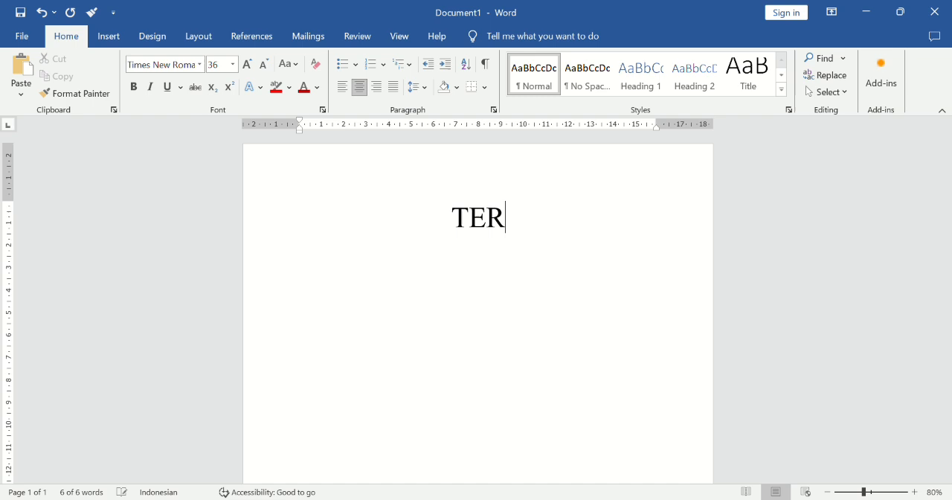
Complete the large centred closing text as "TERIMA KASIH" on the blank page.
{"action": "type", "text": "I"}
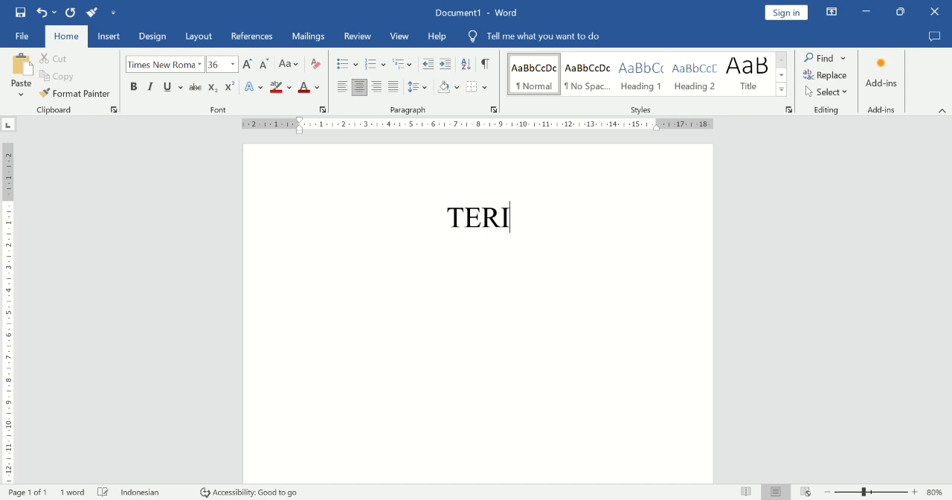
{"action": "type", "text": "MA KASIH"}
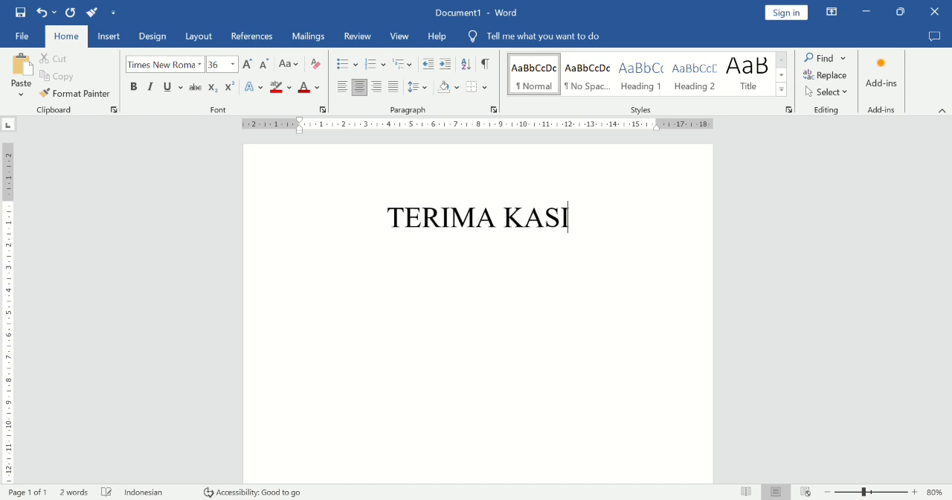